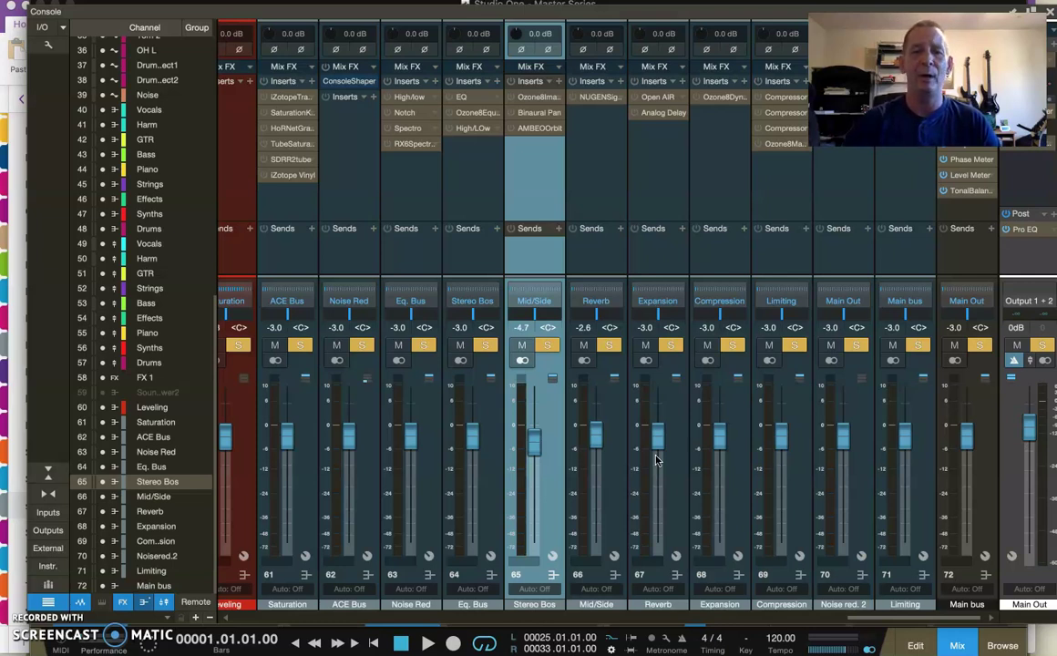
Look through the mastering bus channels, from Saturation across to Stereo Bos and on to the Main bus.
click(548, 425)
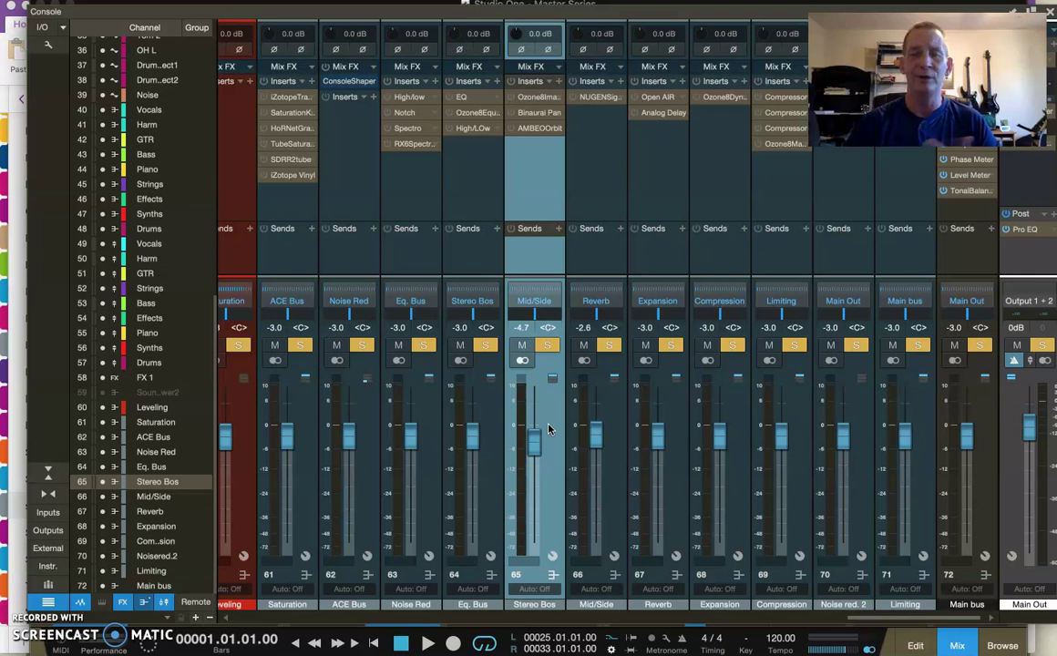
click(548, 428)
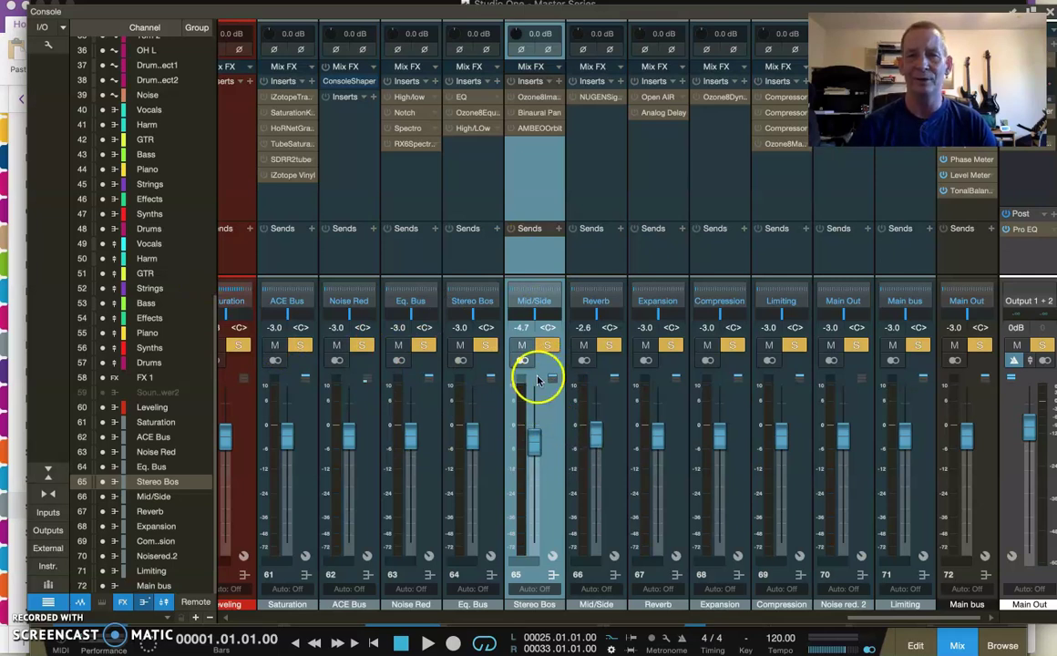
click(296, 426)
click(368, 420)
click(417, 420)
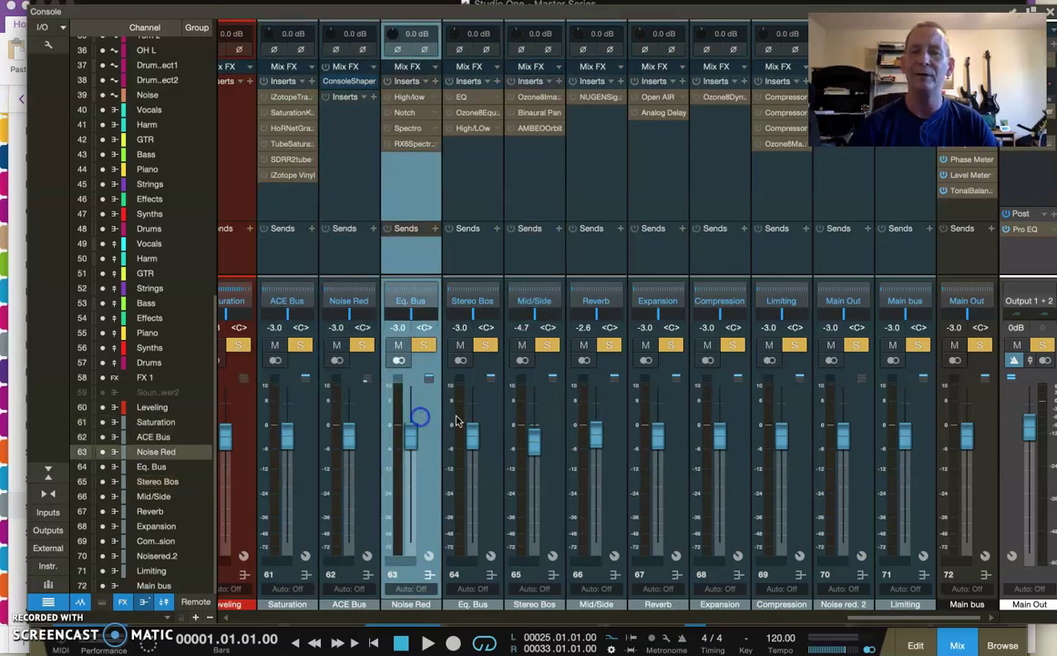
click(478, 414)
click(550, 418)
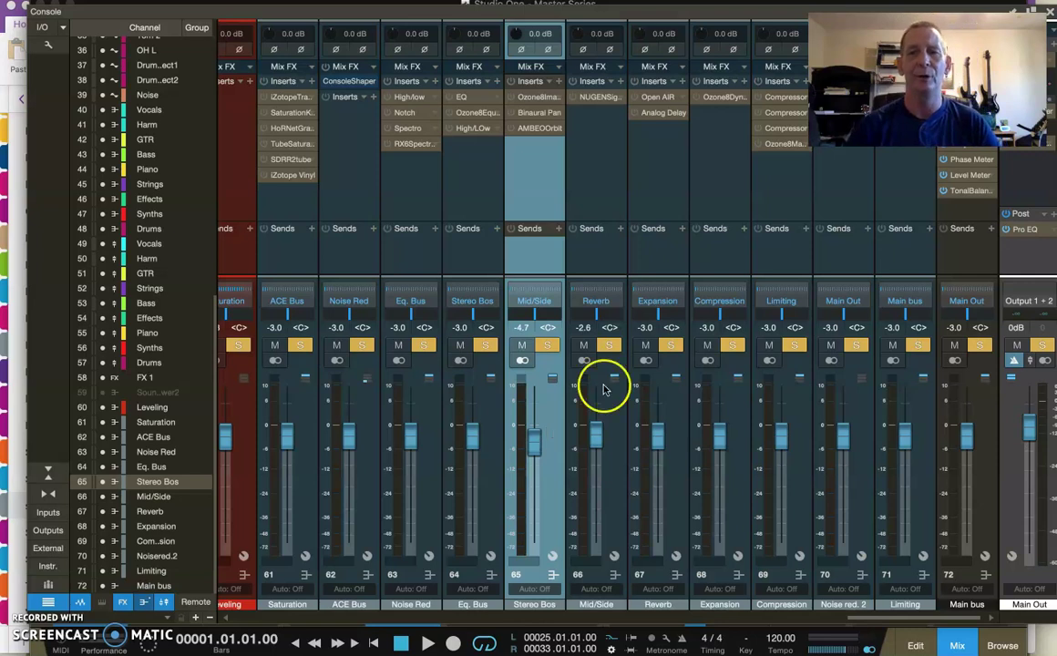
click(961, 213)
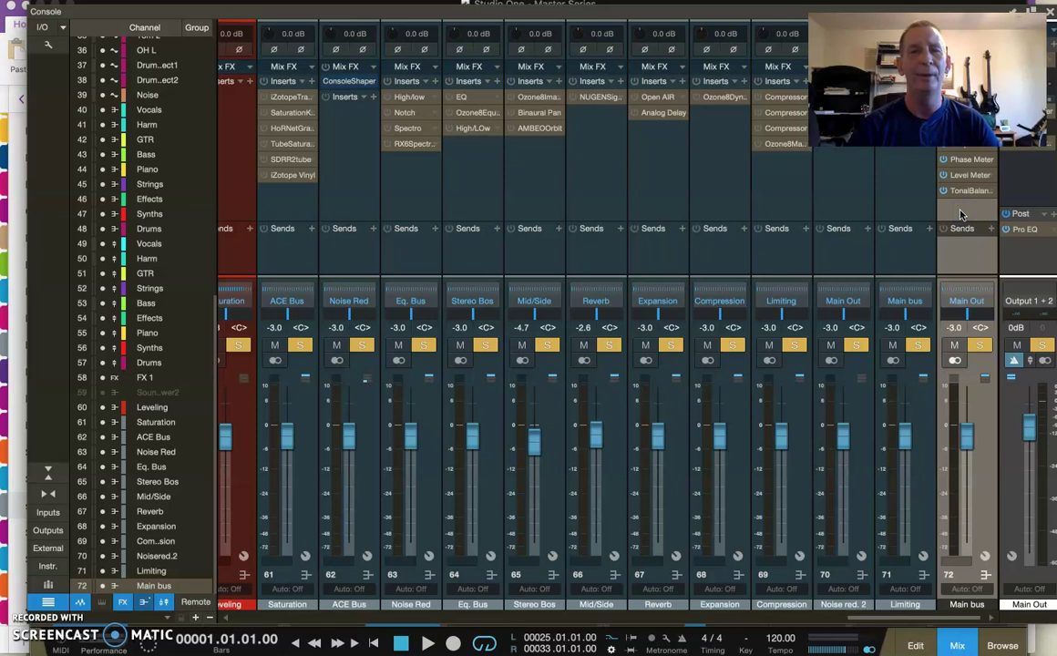
Open the Ozone 8 Imager insert on the Stereo Bos channel and switch on its Stereoize effect.
click(543, 201)
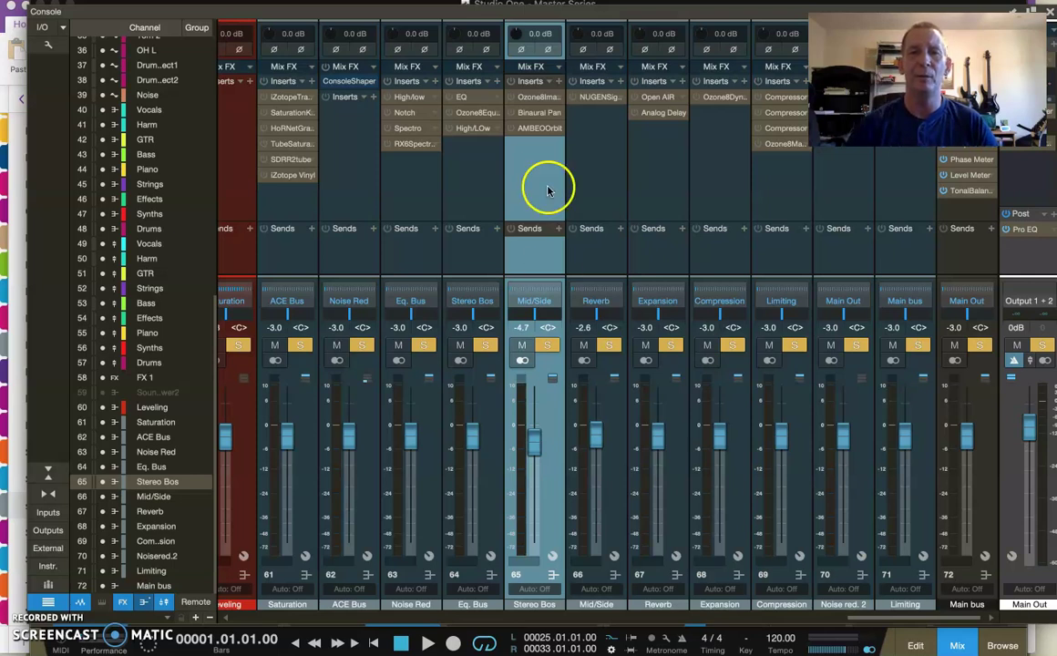
right_click(557, 98)
click(563, 111)
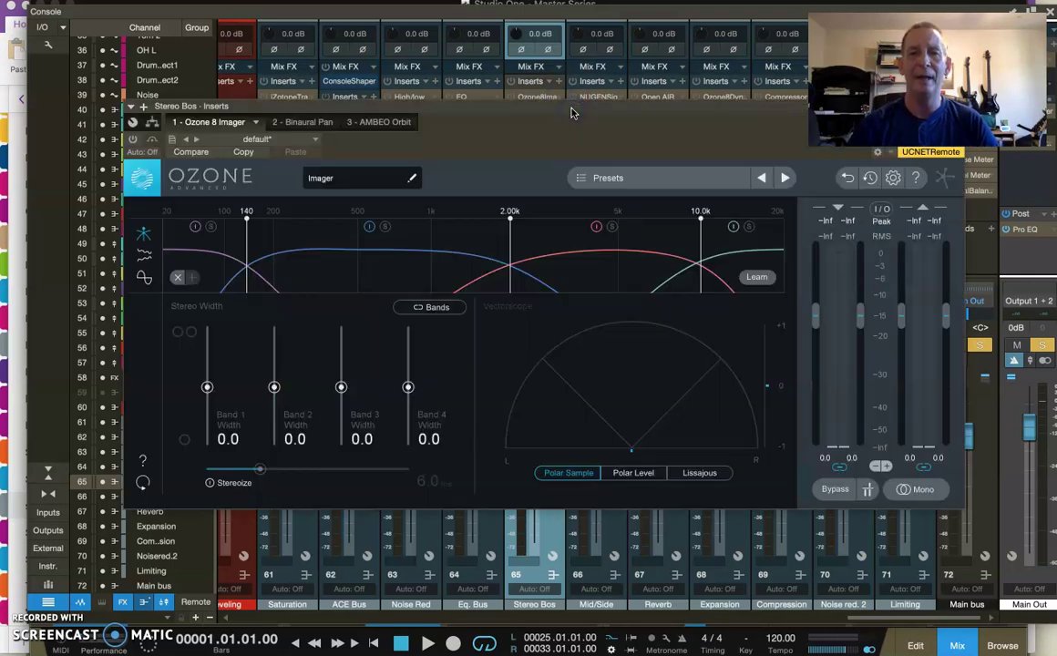
click(210, 482)
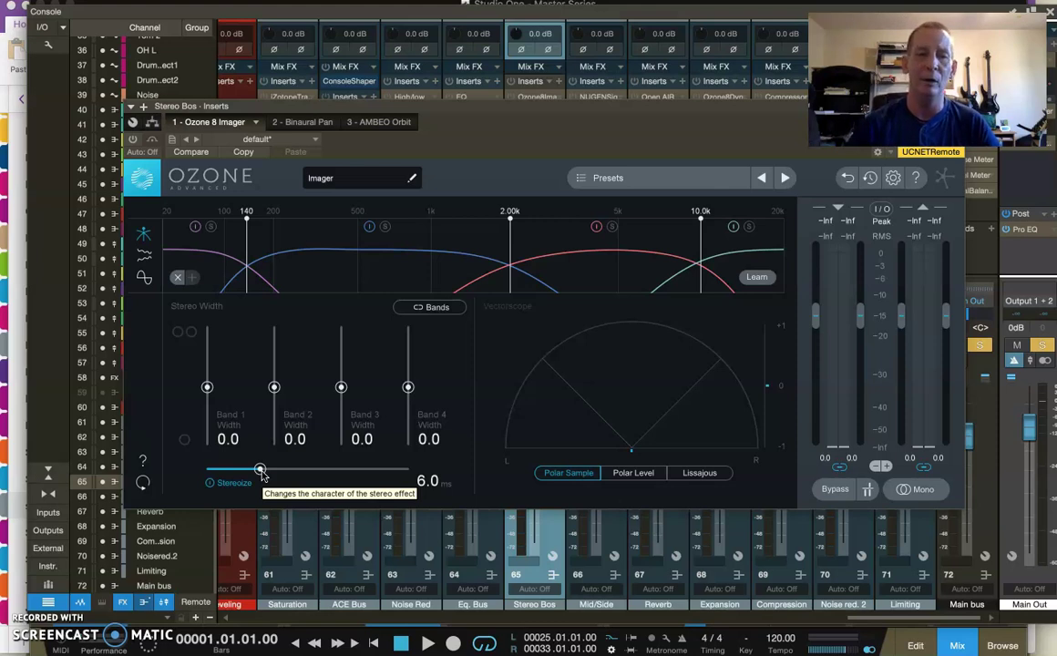
click(209, 483)
click(210, 483)
click(210, 483)
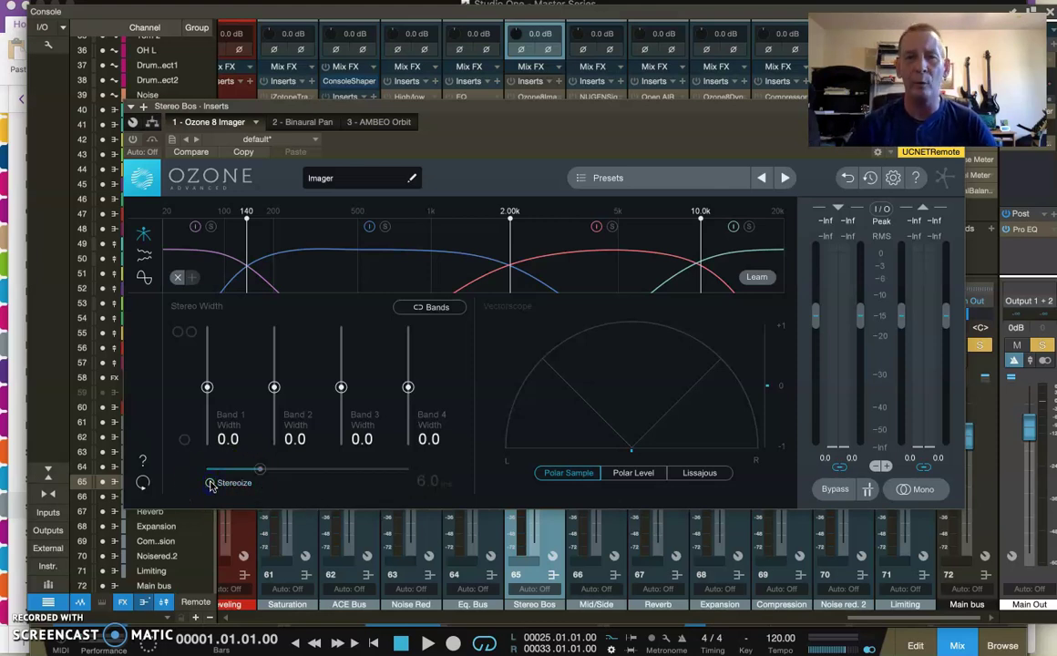
click(210, 483)
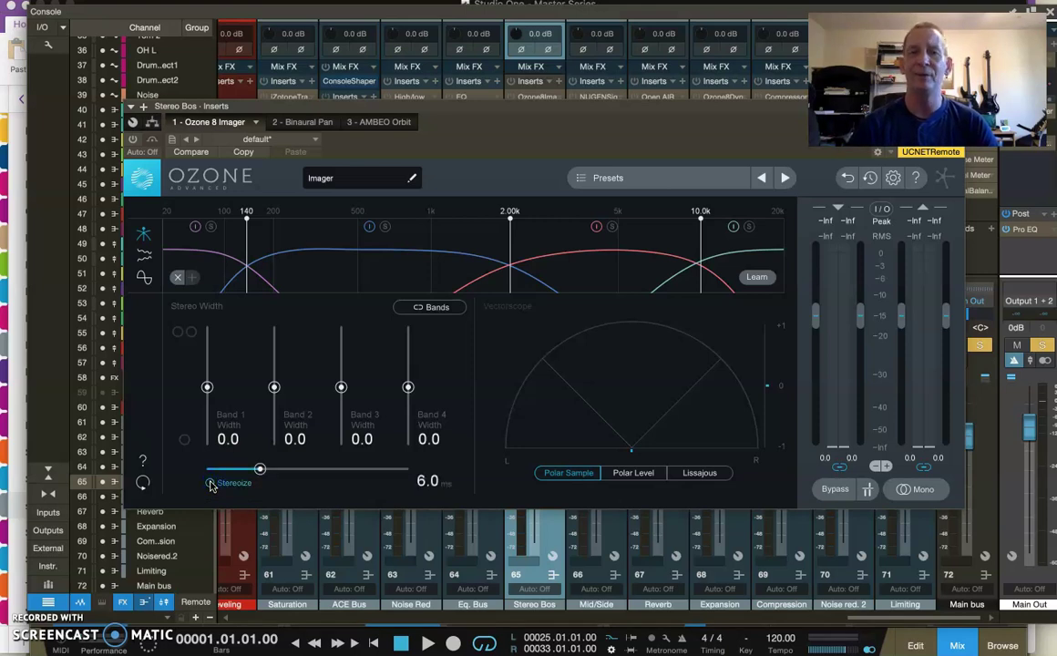
Set the Imager's Stereoize amount to 5.6 ms and compare the effect switched off and on.
click(259, 469)
mouse_move(241, 471)
mouse_down()
mouse_move(265, 473)
mouse_move(255, 471)
mouse_up()
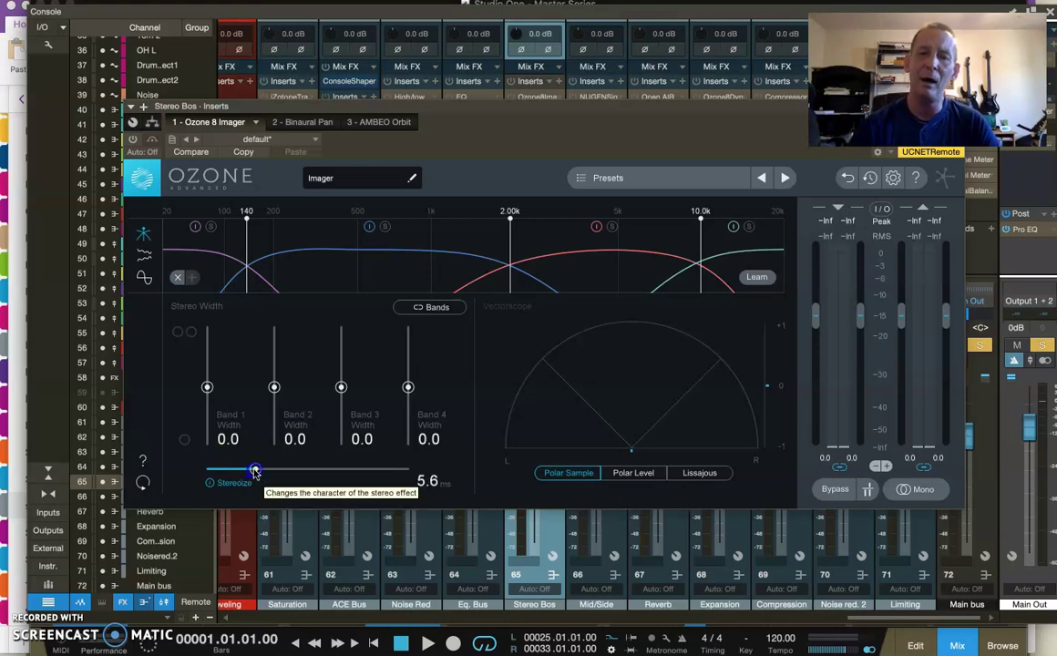
click(210, 487)
click(211, 488)
click(210, 488)
click(256, 472)
click(211, 485)
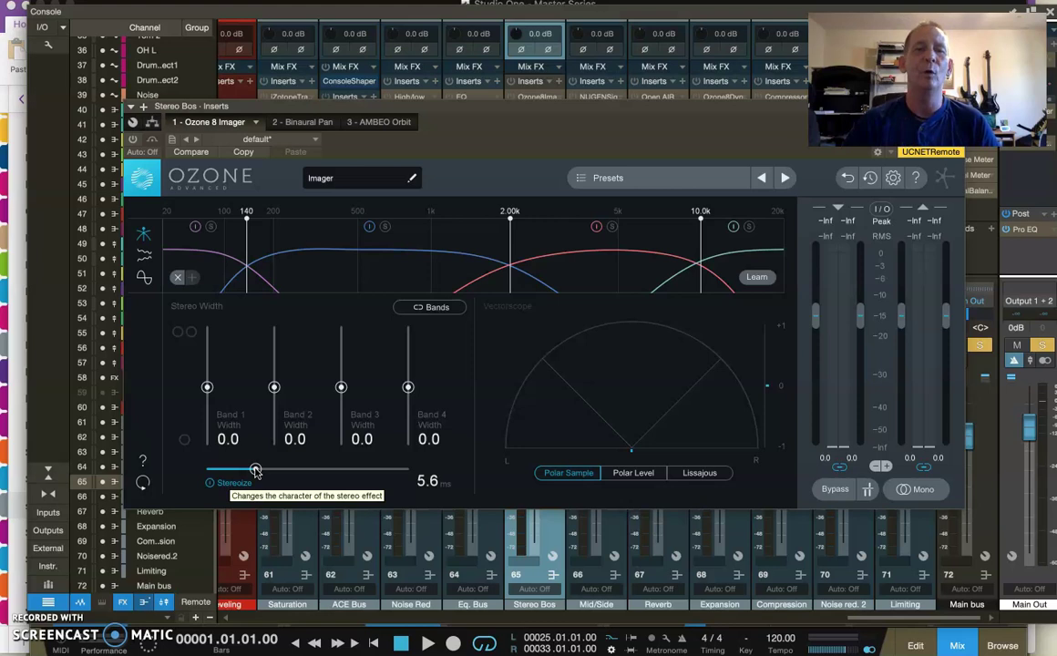
View the insert effects of the Saturation and Reverb channels, and close the effect window.
click(533, 165)
drag(549, 102, 525, 264)
click(279, 188)
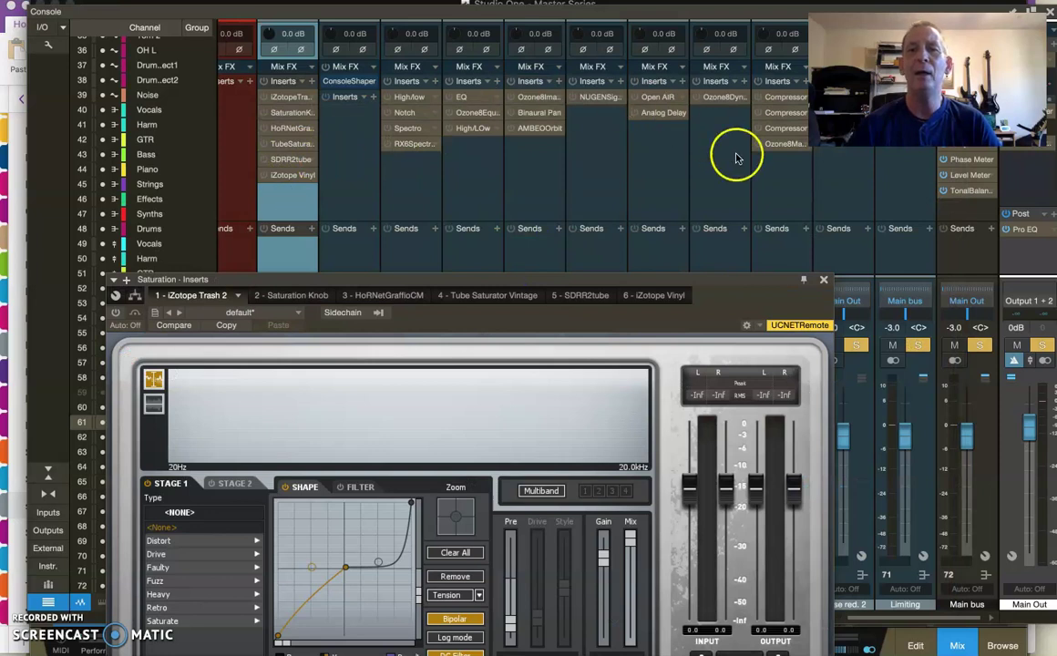
click(665, 178)
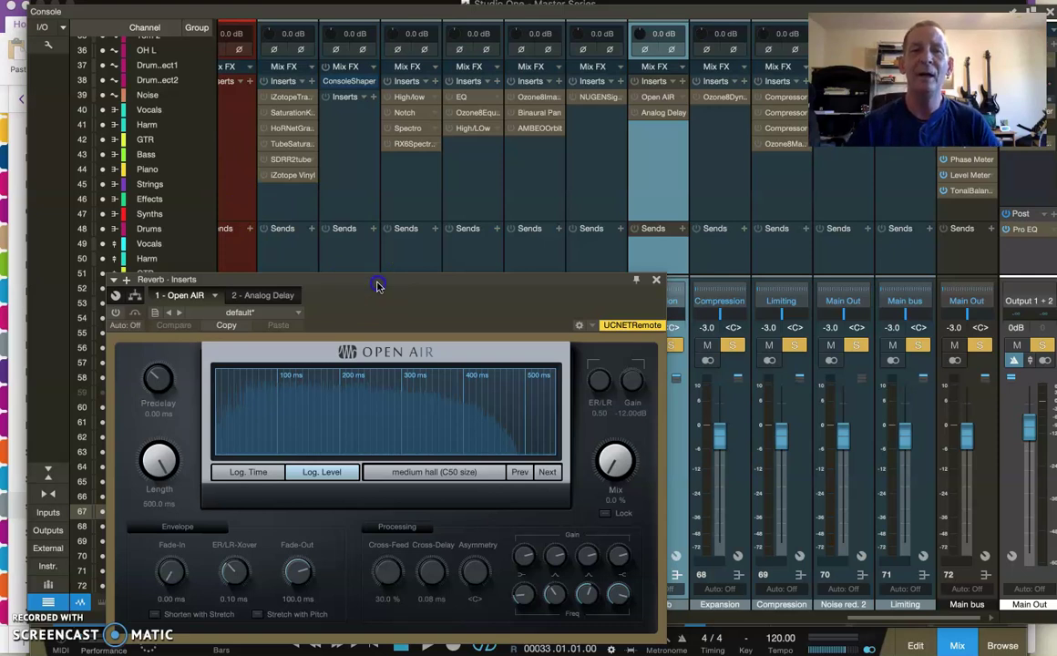
drag(378, 287, 449, 269)
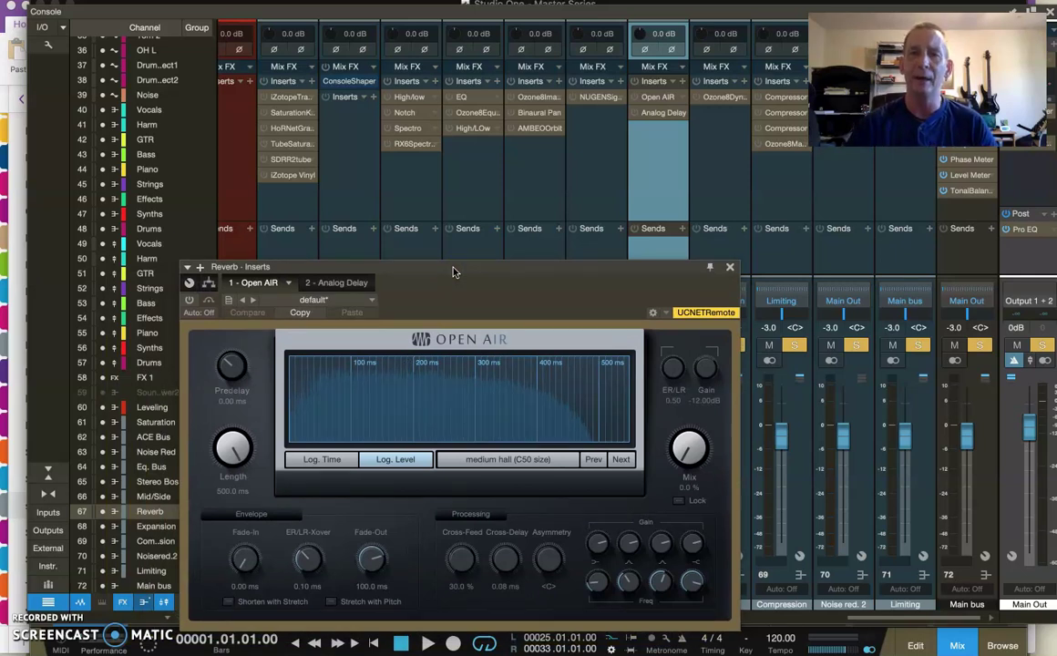
click(730, 267)
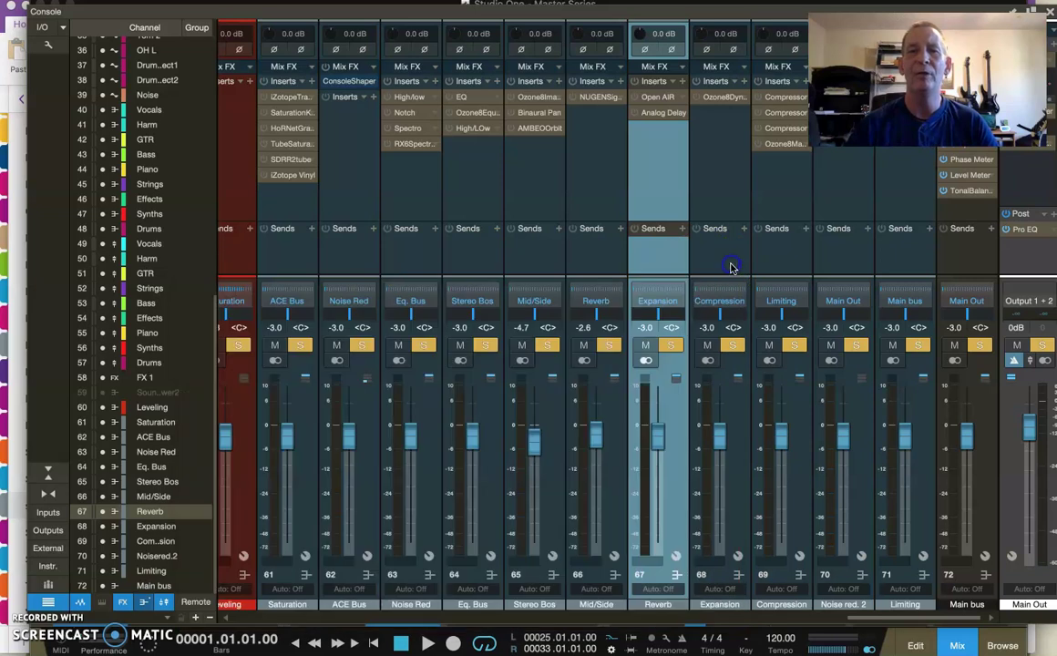
click(542, 182)
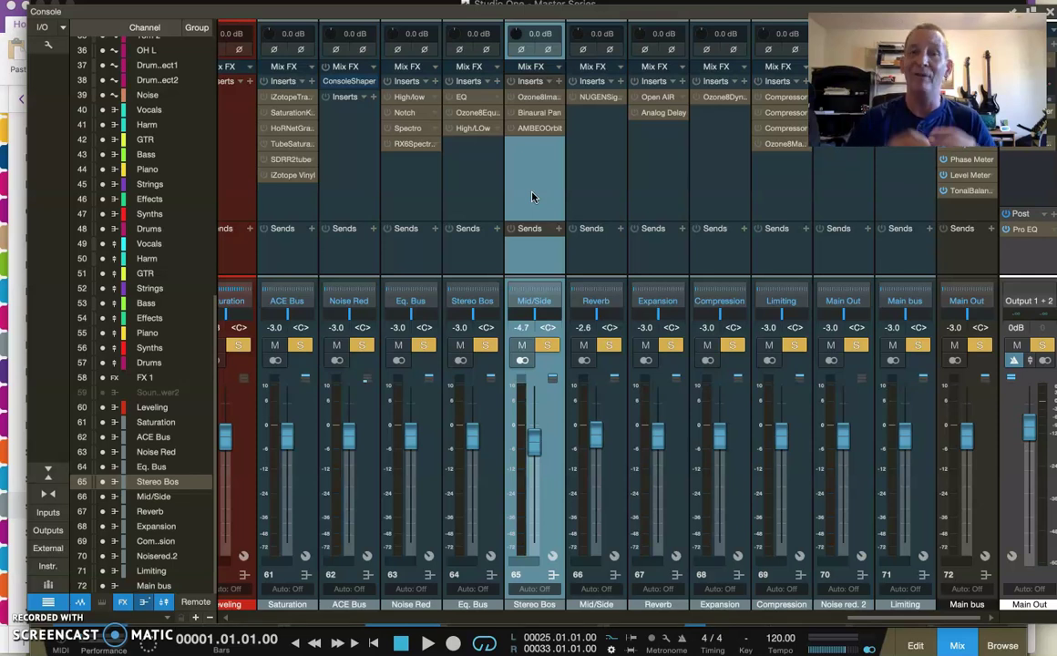
click(533, 169)
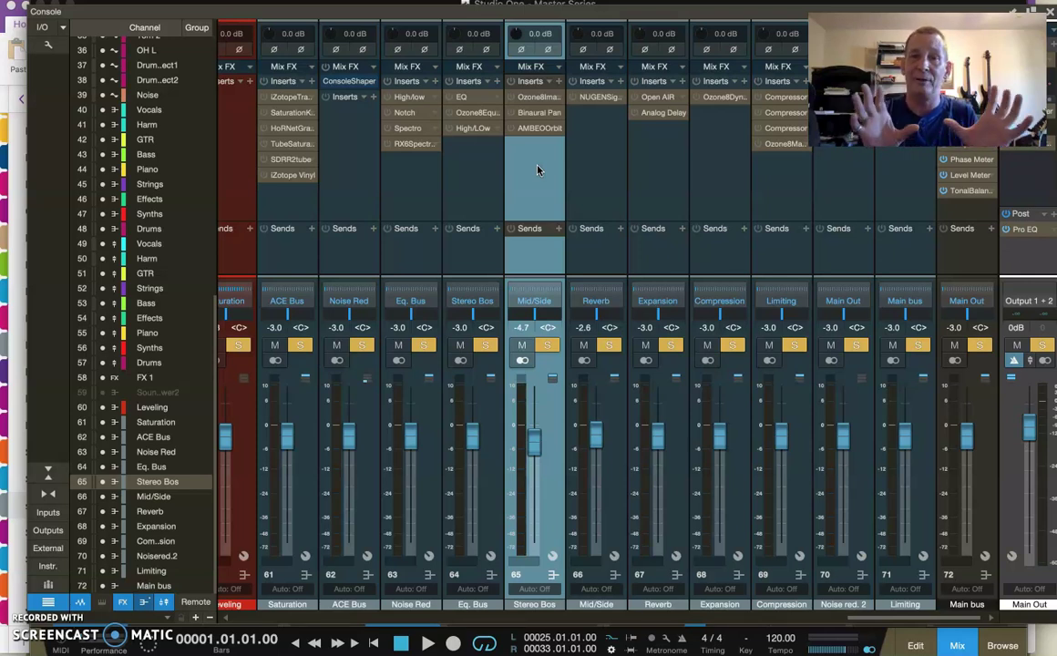
click(535, 187)
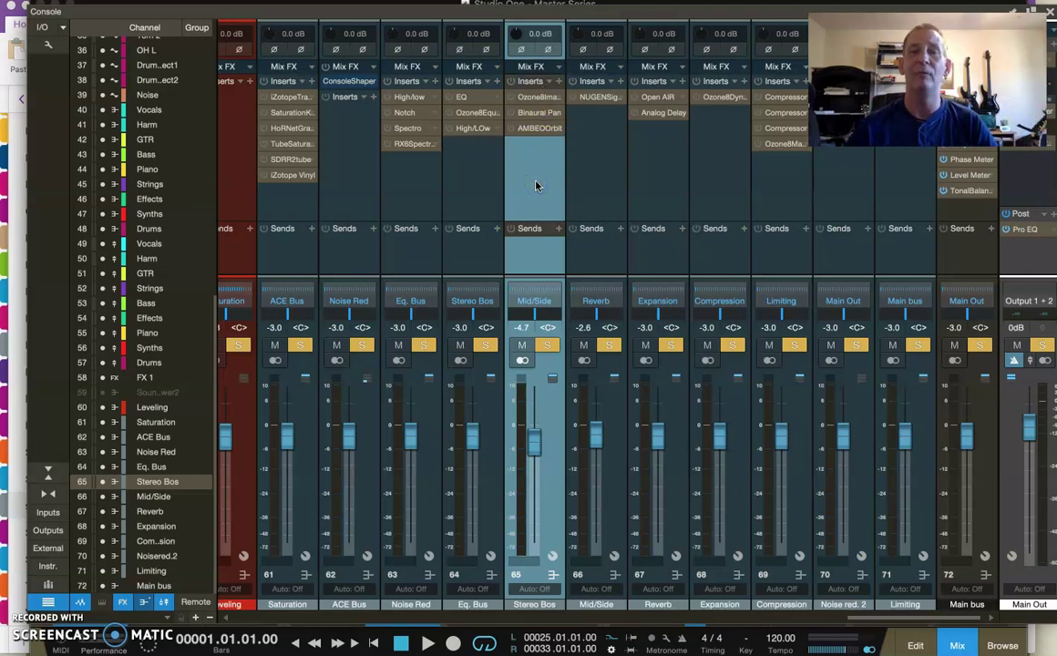
mouse_move(283, 224)
mouse_down()
mouse_move(325, 237)
mouse_move(484, 146)
mouse_move(538, 176)
mouse_up()
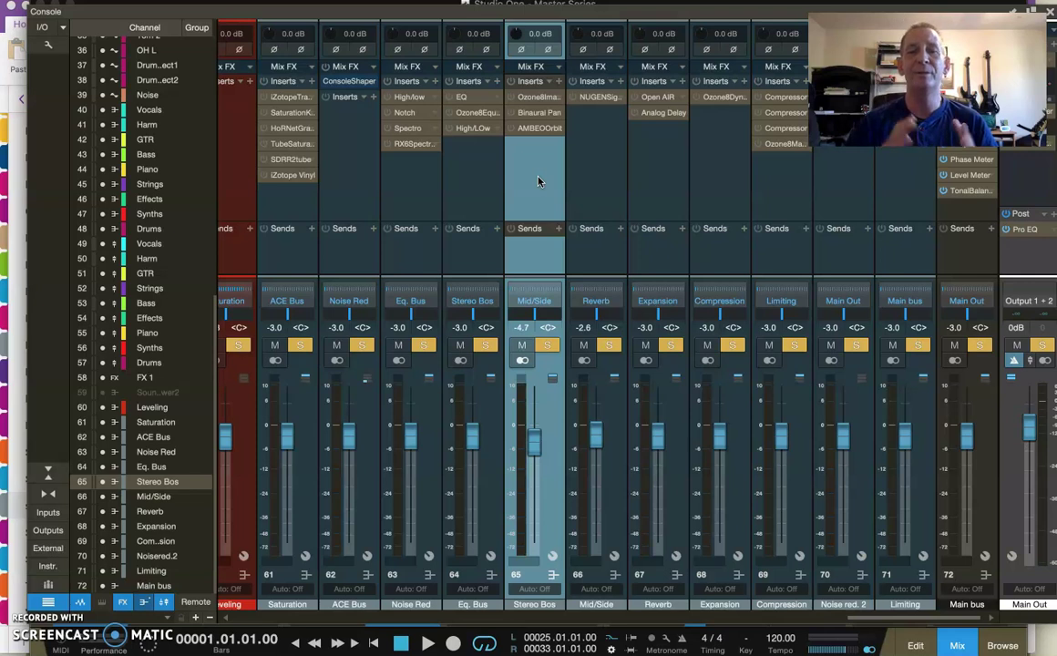
click(457, 179)
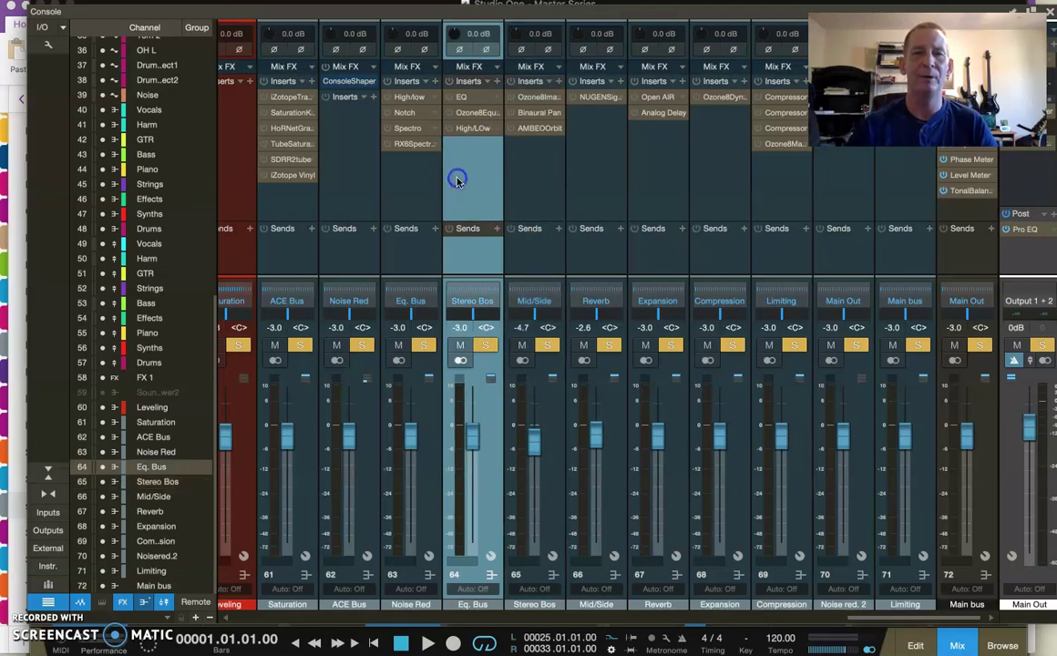
Open the Binaural Pan insert on the Stereo Bos channel, activate it and set its width to 131%.
click(535, 173)
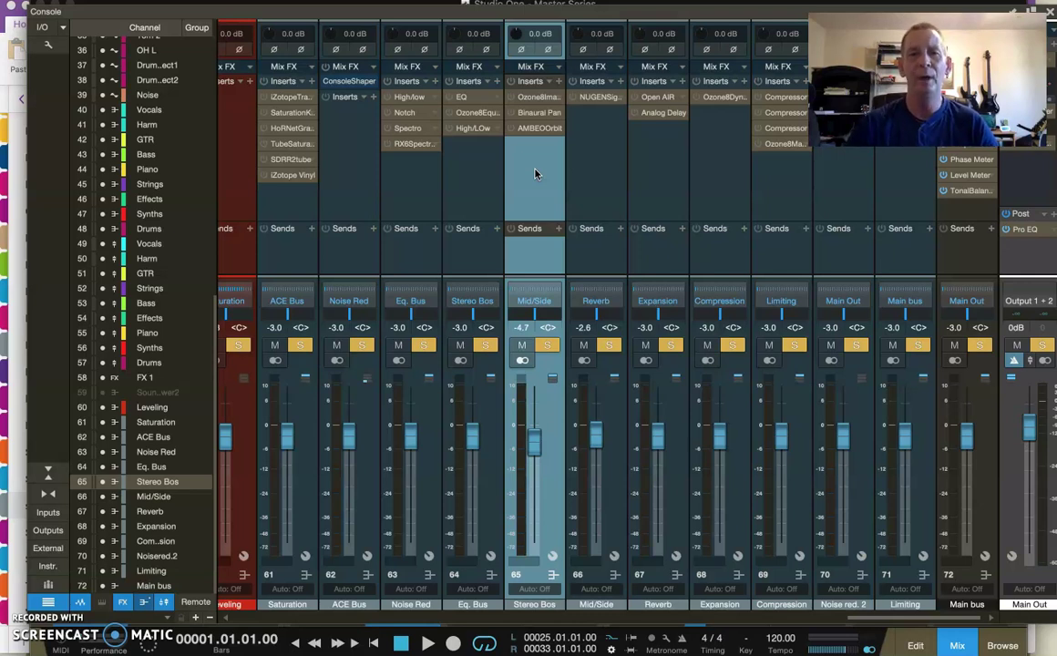
right_click(558, 117)
click(583, 132)
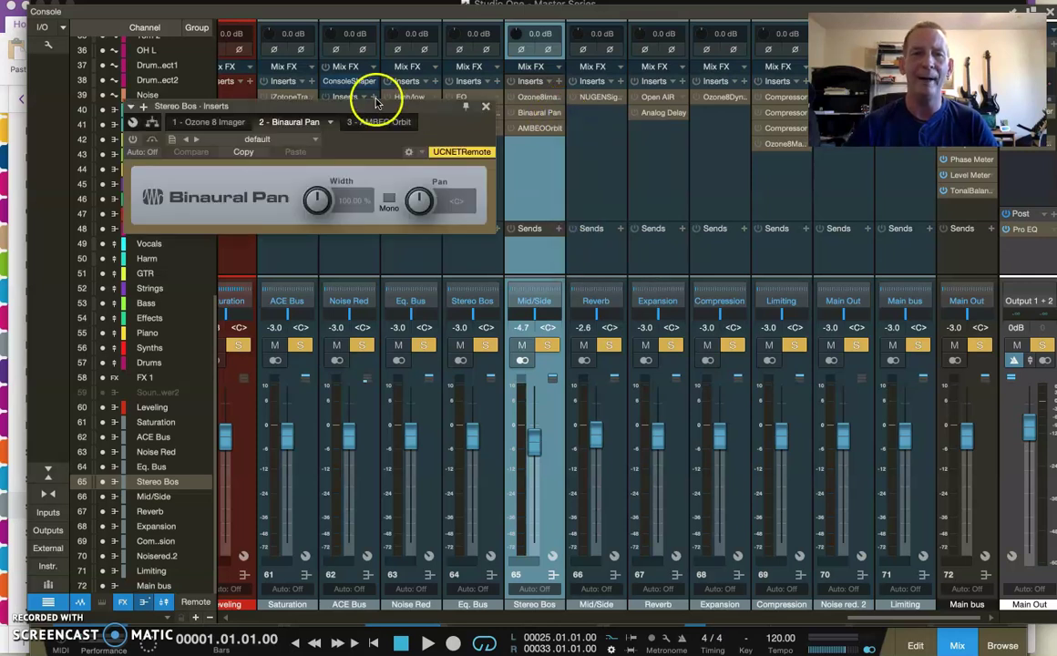
drag(362, 110, 575, 167)
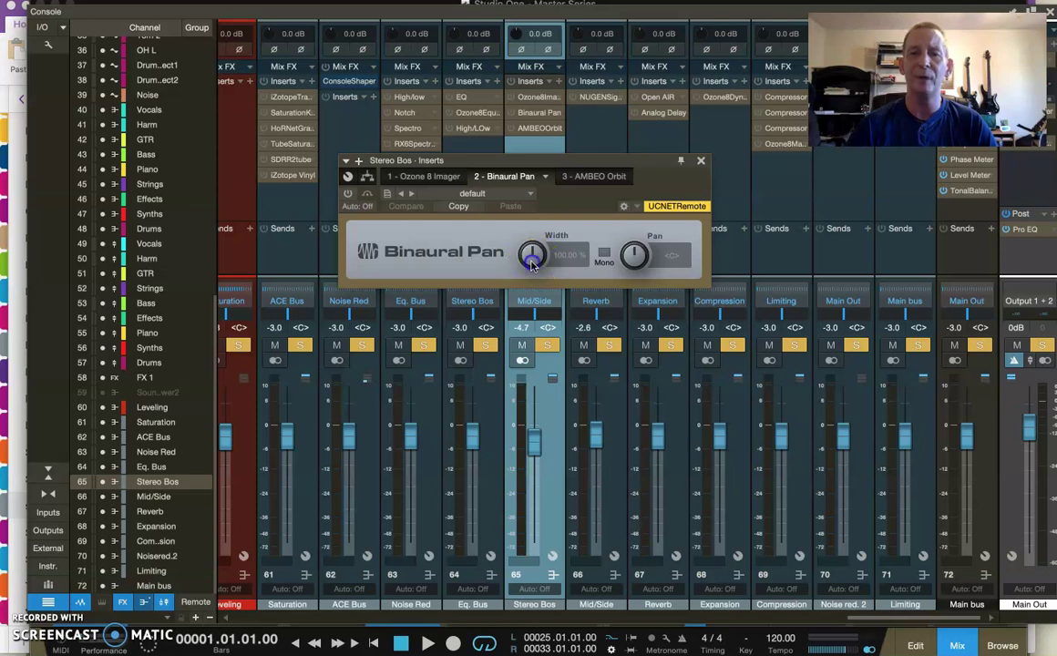
click(348, 193)
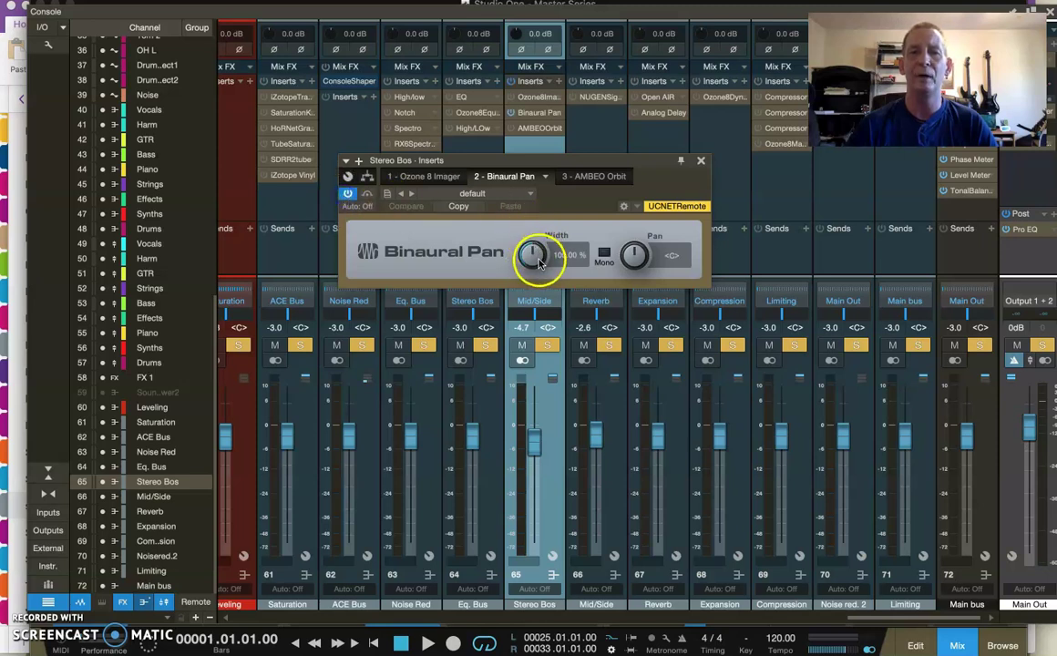
drag(534, 251, 538, 234)
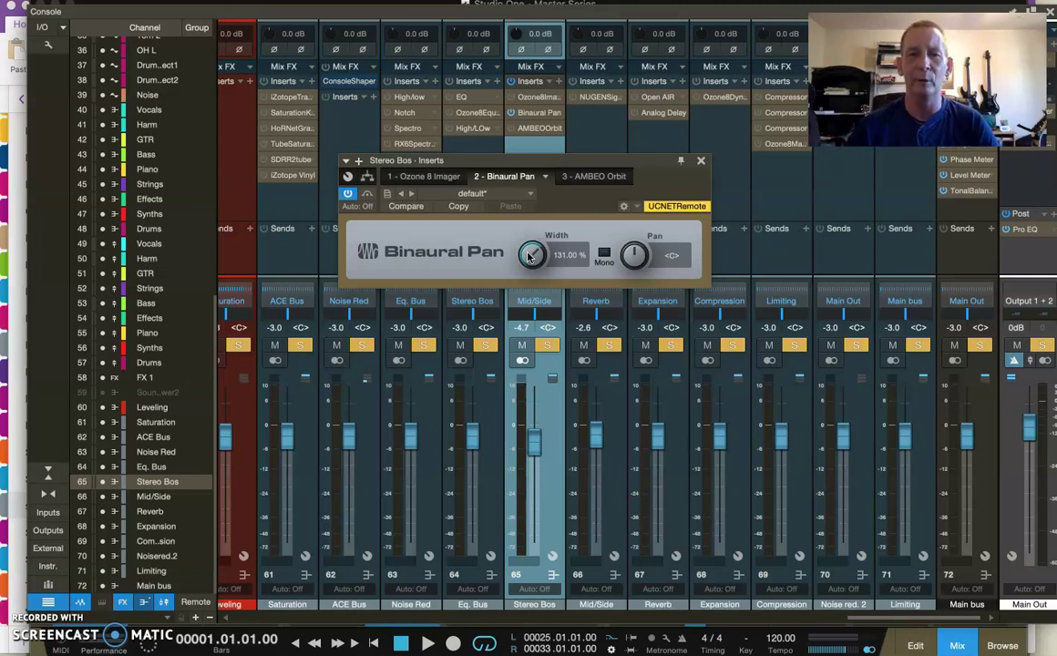
Return to the Stereo Bos channel's Ozone 8 Imager and slightly reduce its Stereoize amount.
click(425, 176)
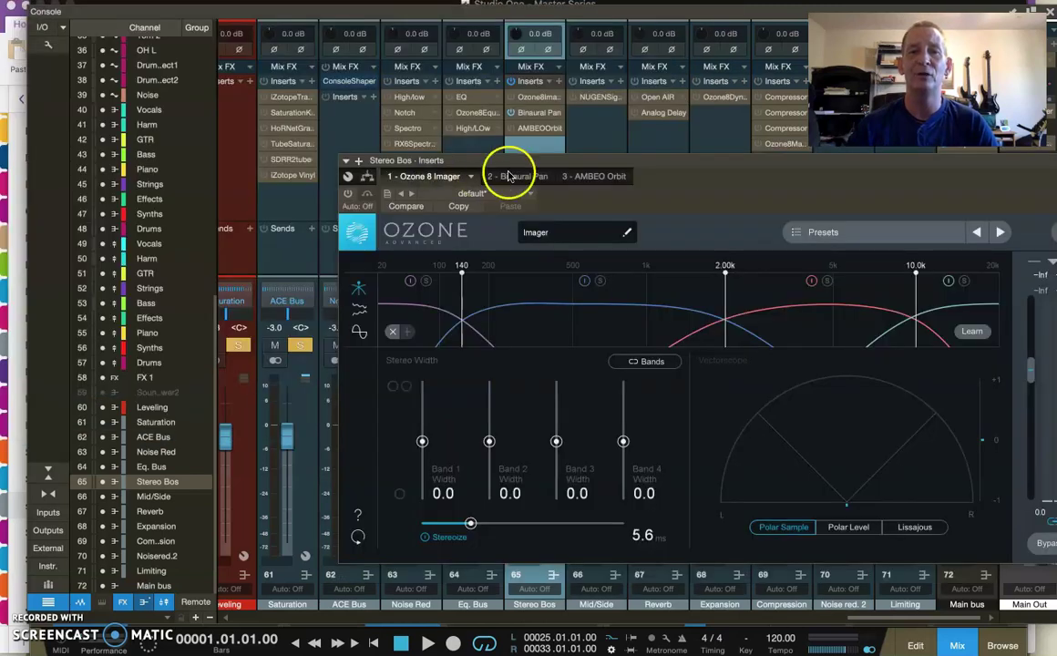
click(510, 176)
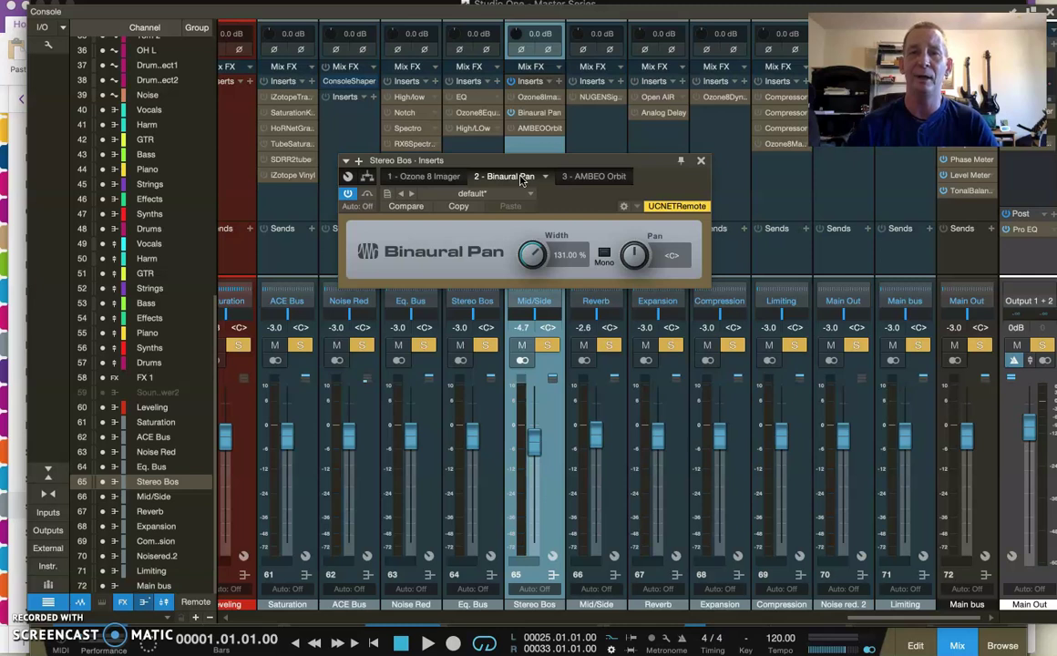
click(401, 173)
click(389, 172)
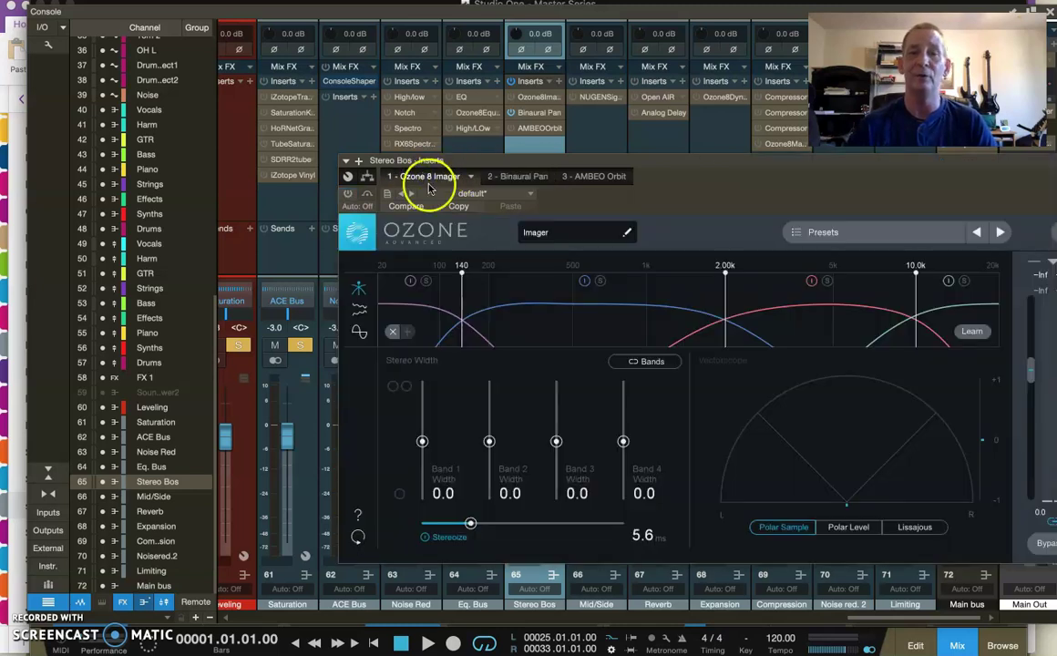
mouse_move(468, 520)
mouse_down()
mouse_move(444, 524)
mouse_move(453, 525)
mouse_up()
Lower the width of the Stereo Bos channel's Binaural Pan to 121%.
click(510, 174)
click(528, 246)
drag(529, 246, 528, 259)
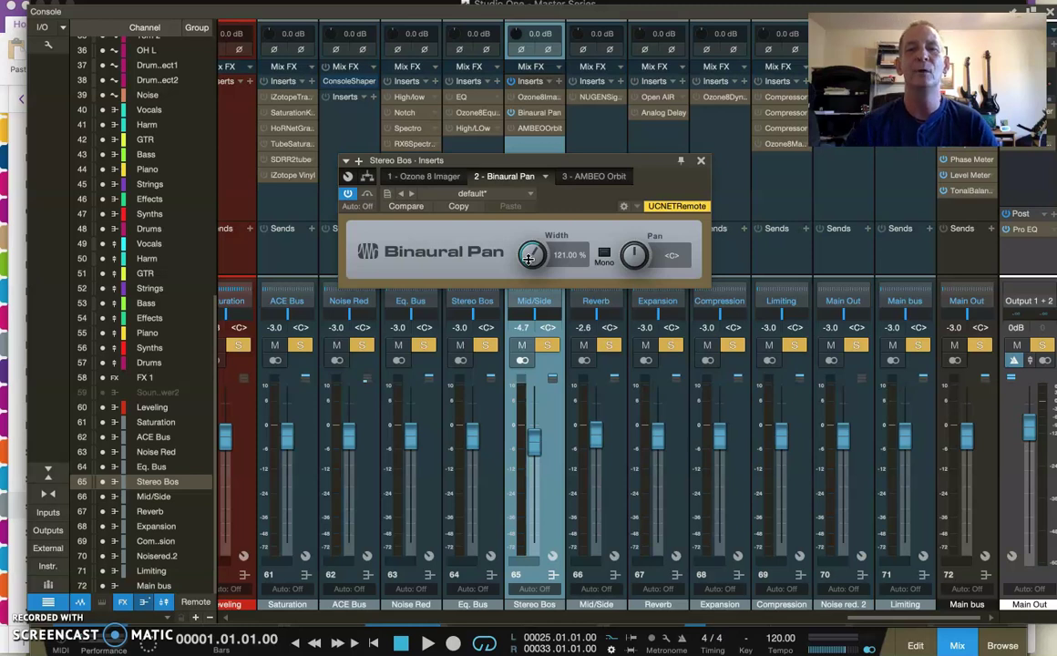
Set the width of the AMBEO Orbit insert on the Stereo Bos channel to 60% and close the effect window.
click(590, 178)
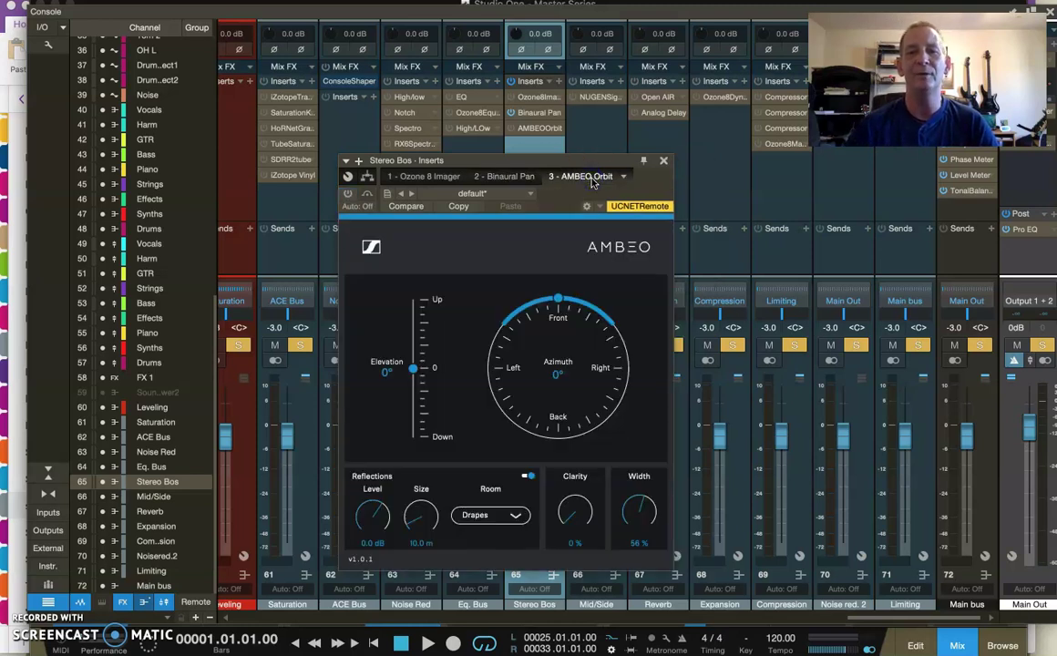
drag(629, 503, 637, 527)
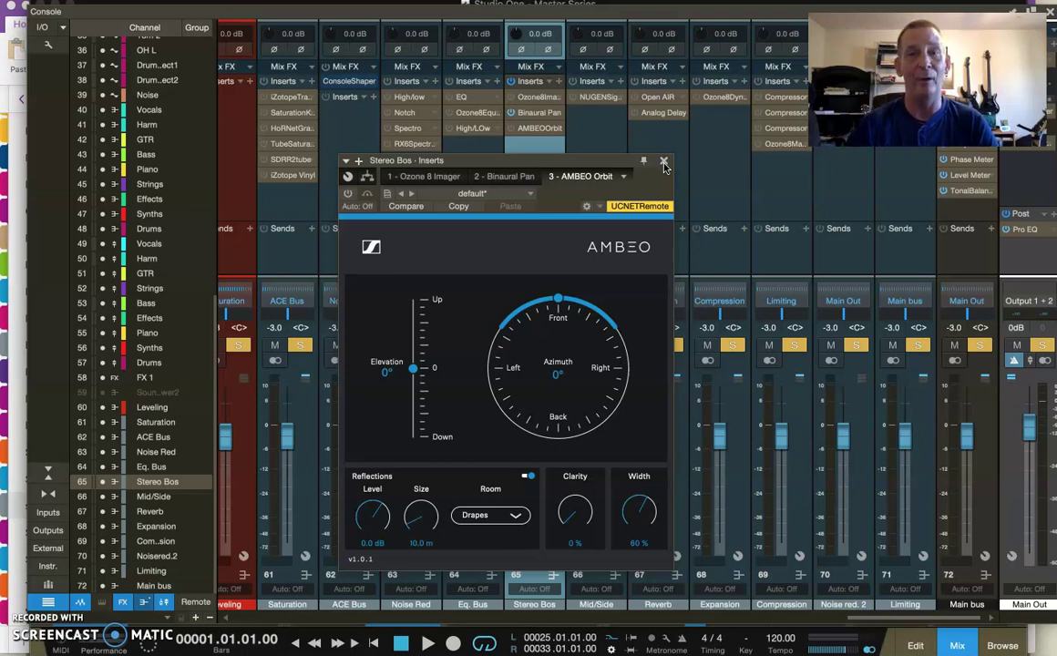
click(663, 161)
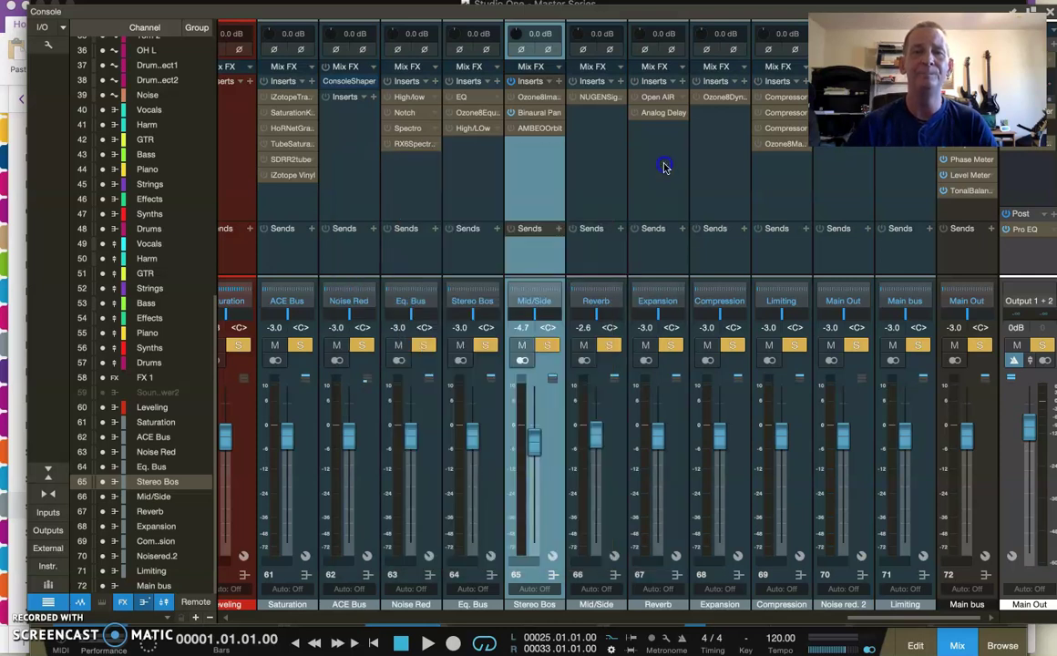
click(538, 182)
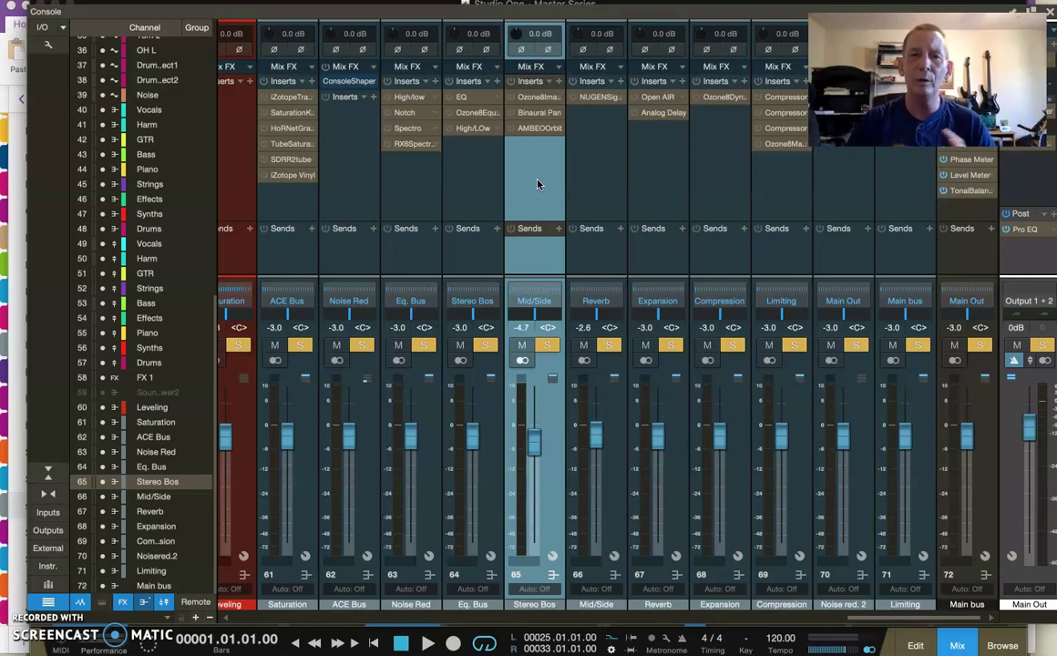
click(900, 203)
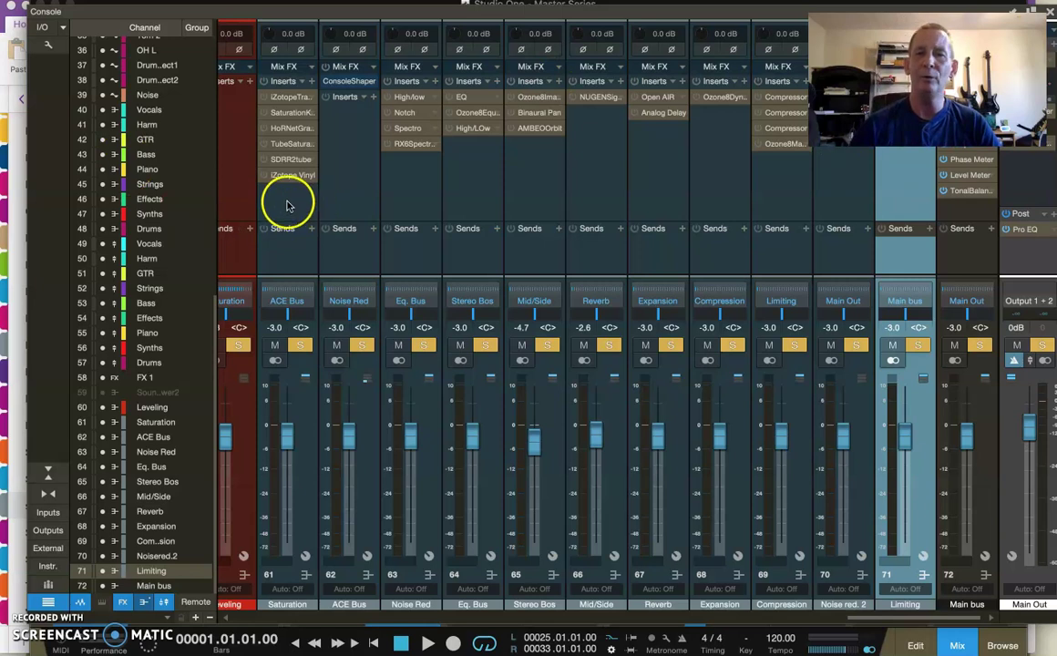
Step through the mastering bus channels in signal order, selecting Saturation, ACE Bus, Noise Red, Eq. Bus, Stereo Bos and Reverb to review their insert chains.
click(286, 205)
click(343, 196)
click(412, 186)
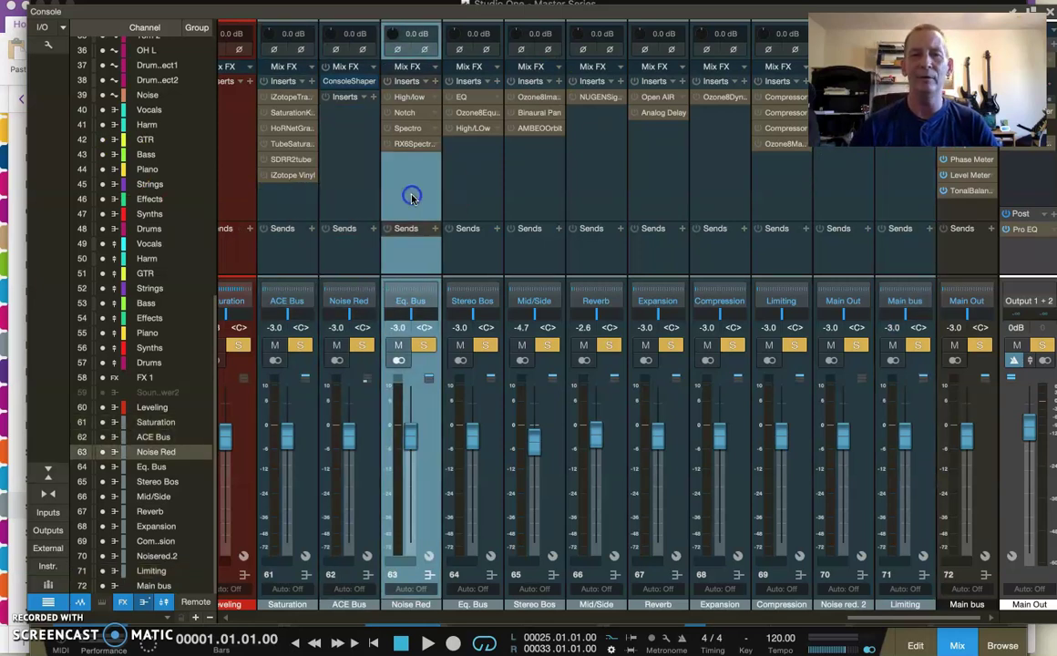
click(472, 194)
click(539, 196)
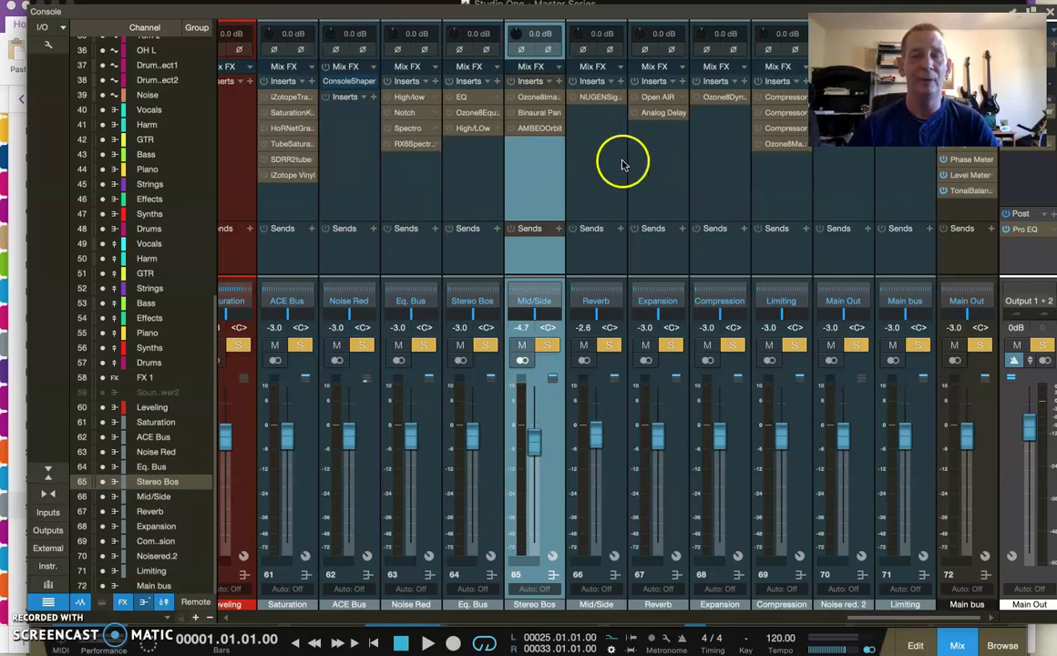
click(678, 183)
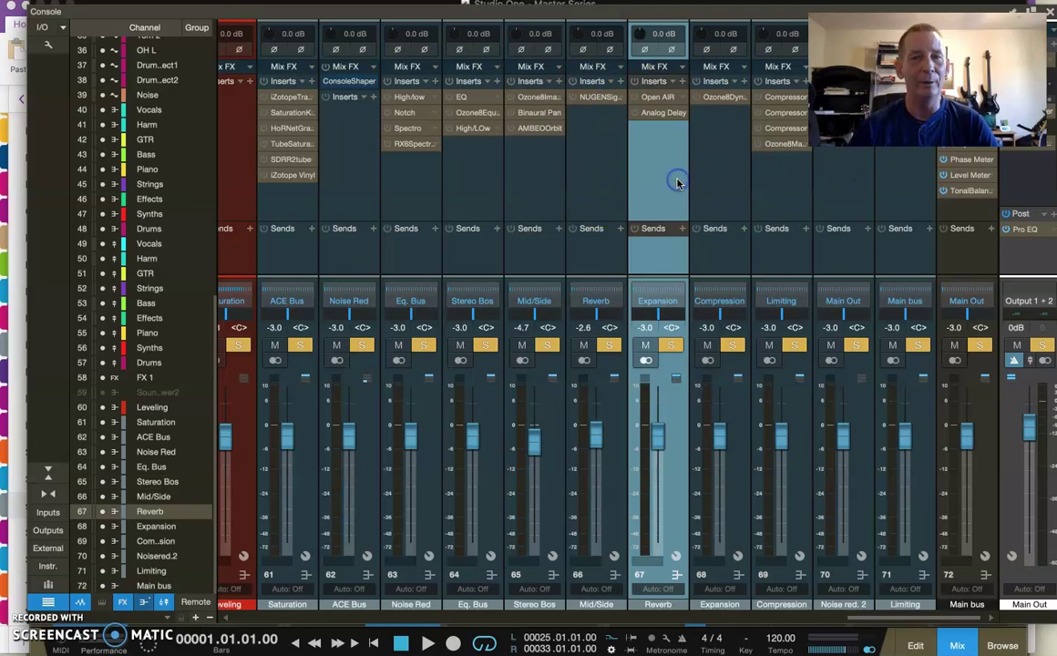
Compare the Noise Red, Eq. Bus and Stereo Bos channels again, finishing with the Mid/Side channel selected.
click(401, 175)
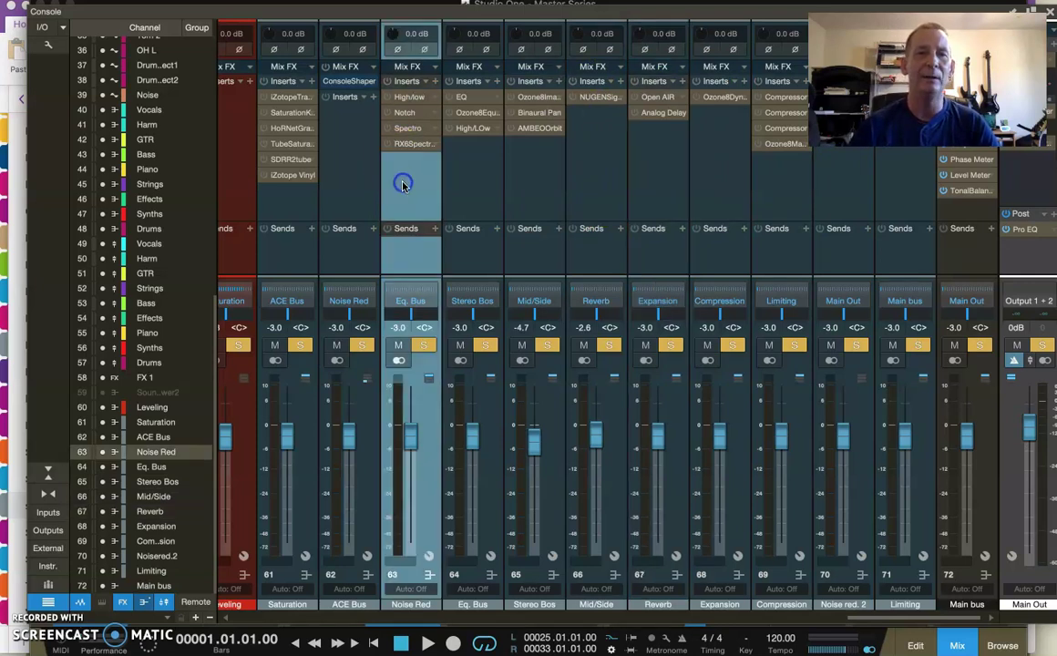
click(540, 166)
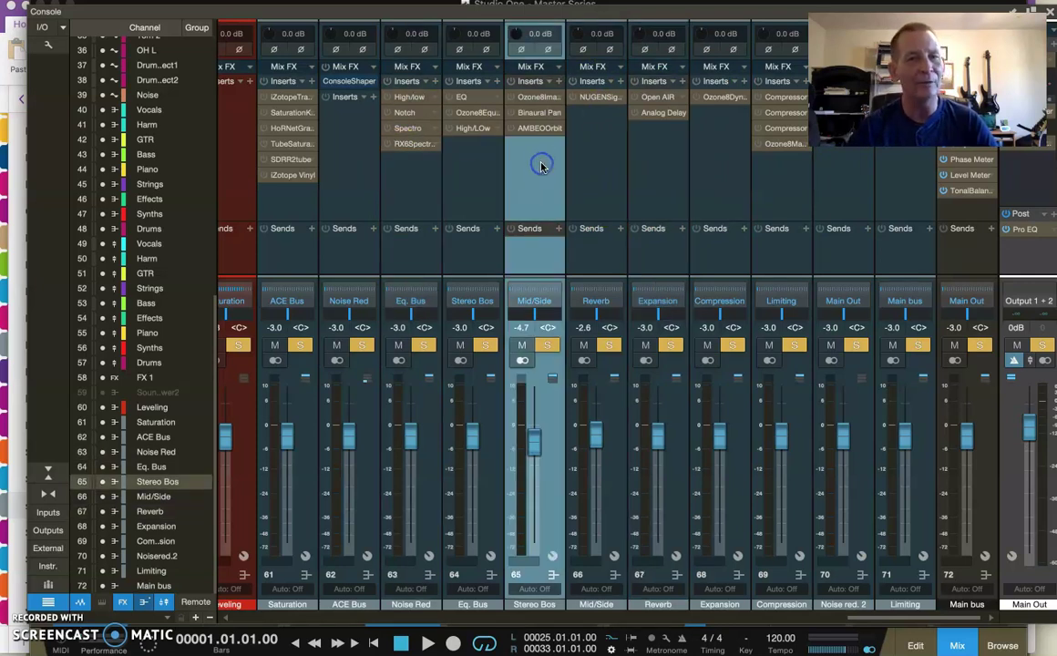
click(485, 181)
click(529, 183)
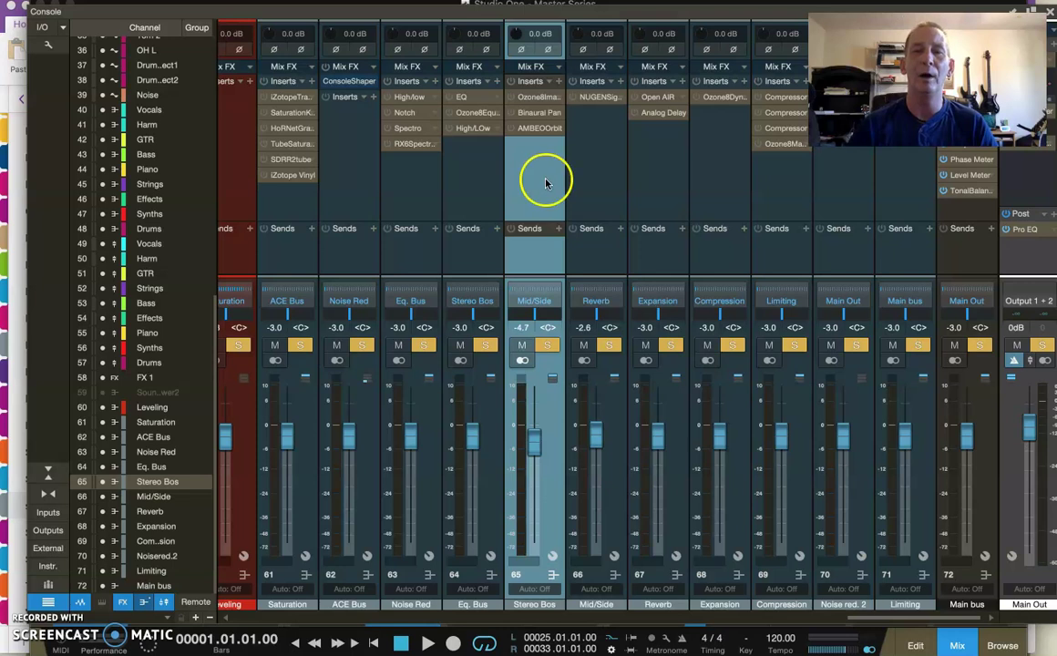
click(593, 198)
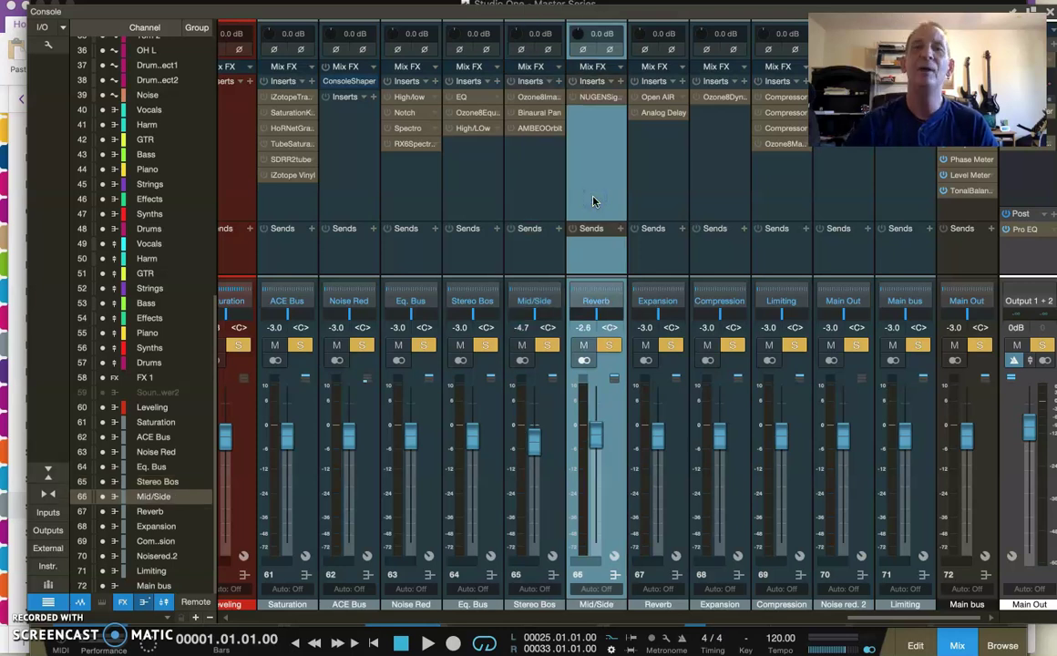